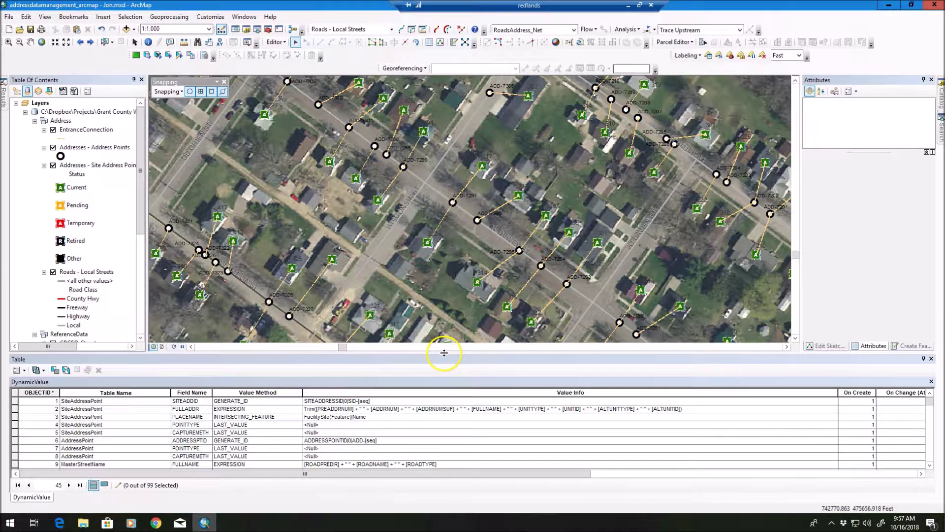
# Enlarge the map above the table, list layers by drawing order, and collapse the CPGEO_Structures legend.
pyautogui.moveTo(444, 352); pyautogui.dragTo(437, 382)
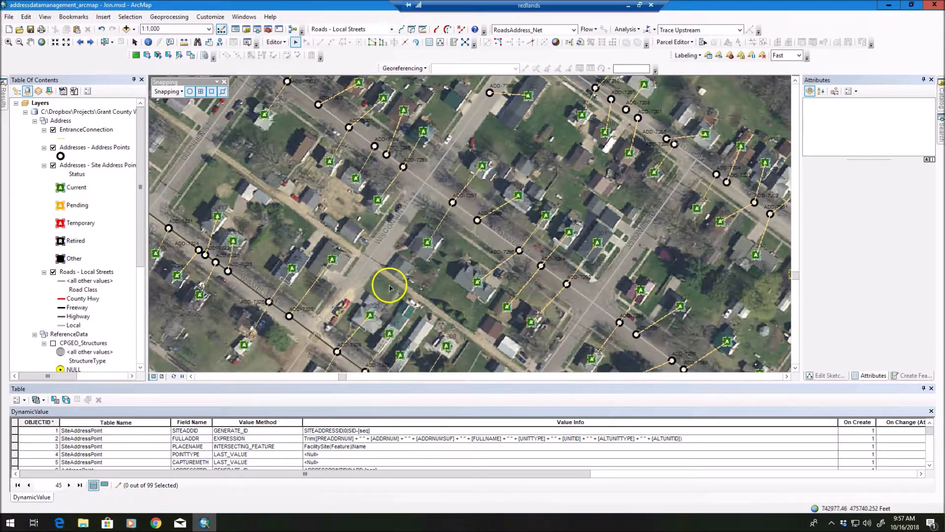
pyautogui.click(17, 92)
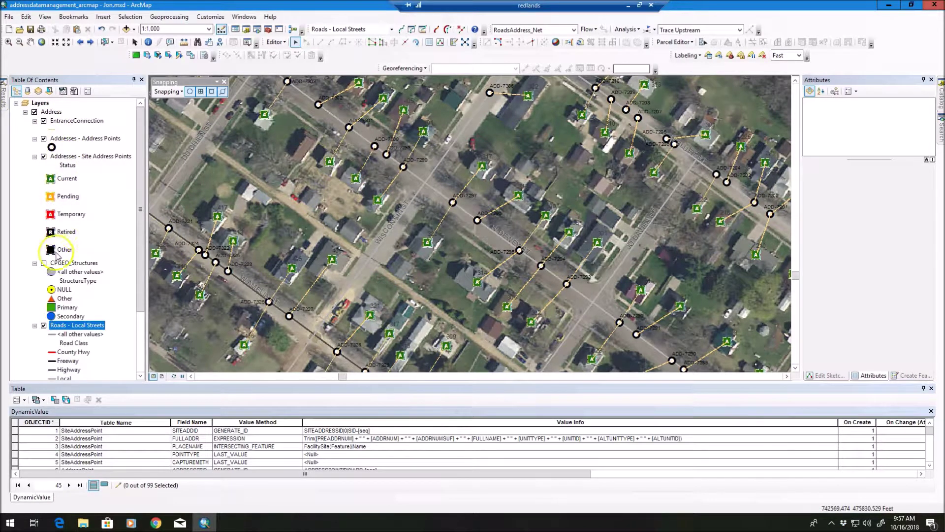
pyautogui.click(34, 263)
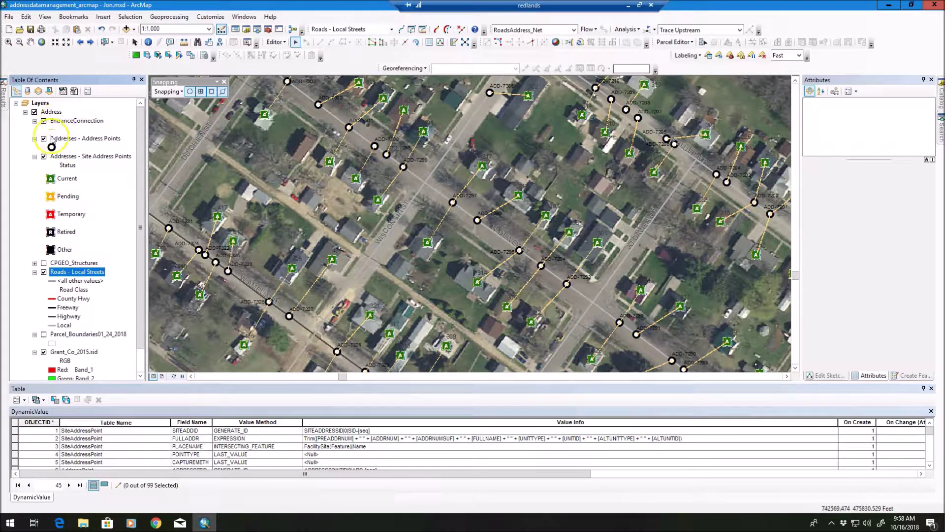
# Select the Address Points, Site Address Points, Local Streets and EntranceConnection layers in turn.
pyautogui.click(67, 139)
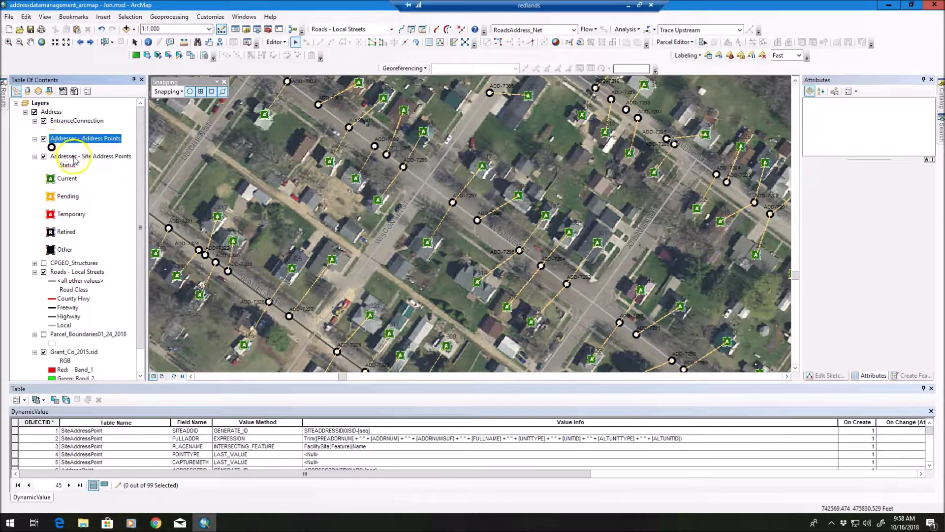
pyautogui.click(75, 158)
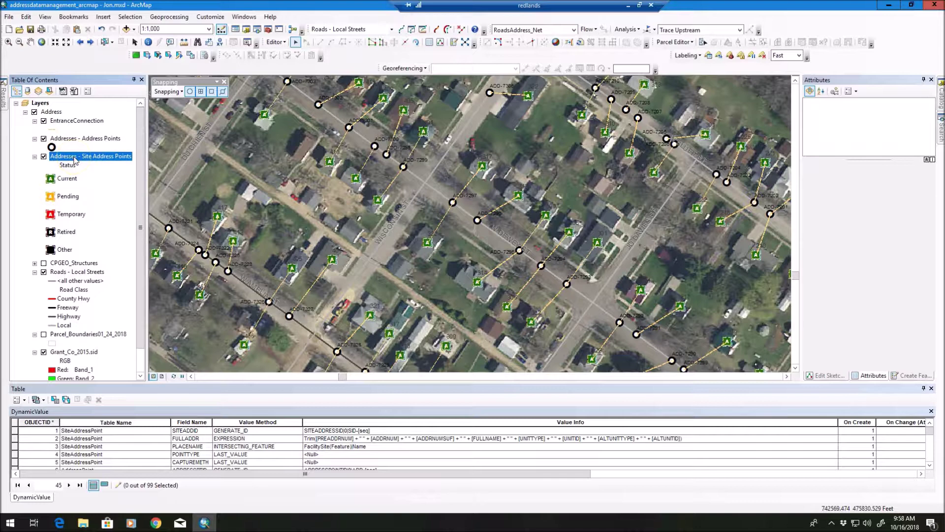
pyautogui.click(72, 272)
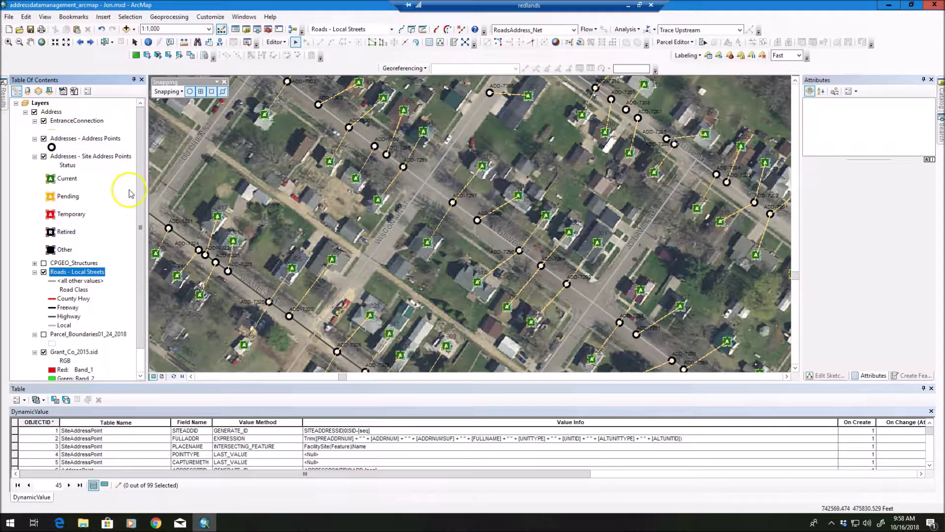
pyautogui.click(66, 121)
pyautogui.click(54, 124)
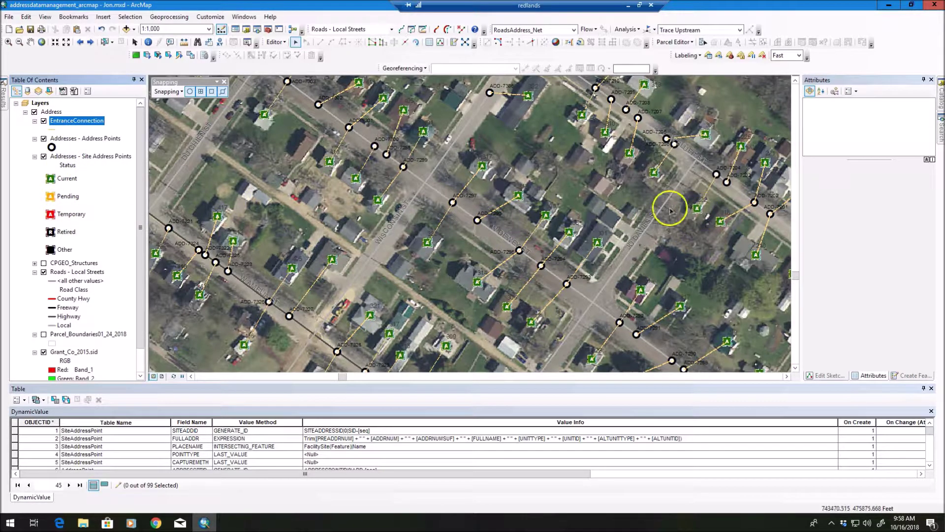
# In the Catalog, go to Grant_County_LGIM_final.gdb and expand its Address feature dataset.
pyautogui.click(941, 96)
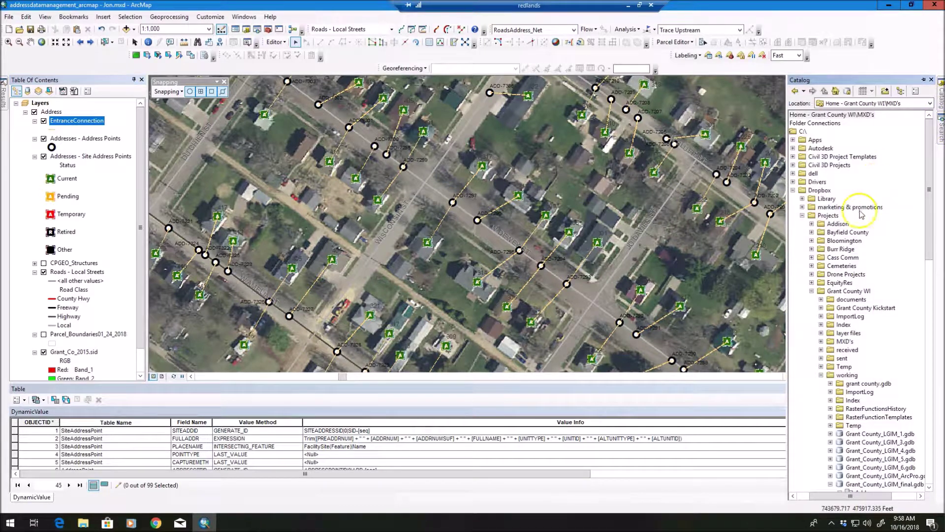
pyautogui.scroll(-11, 854, 484)
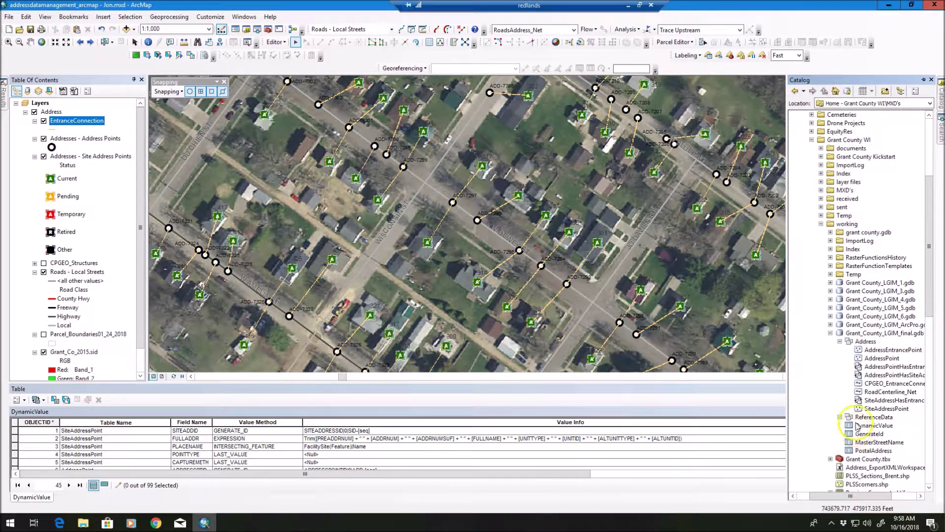
pyautogui.moveTo(860, 496); pyautogui.dragTo(885, 502)
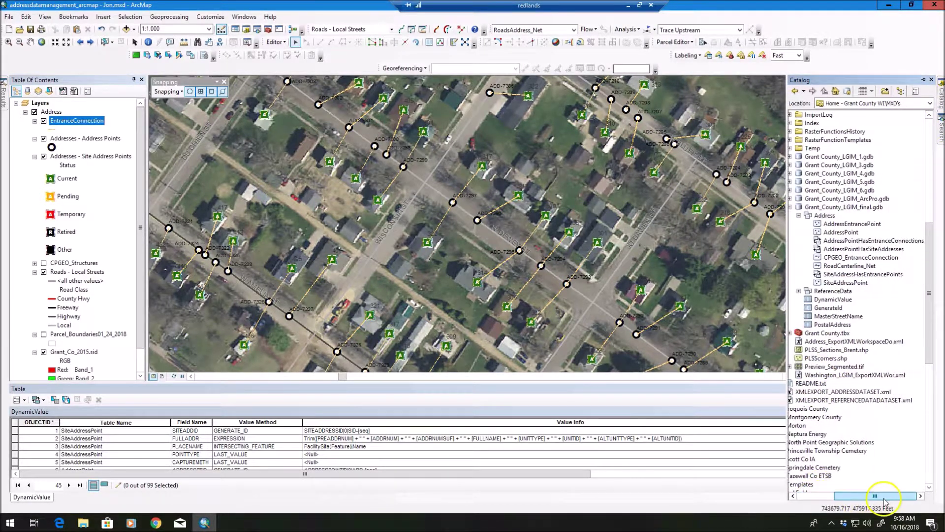
pyautogui.click(800, 216)
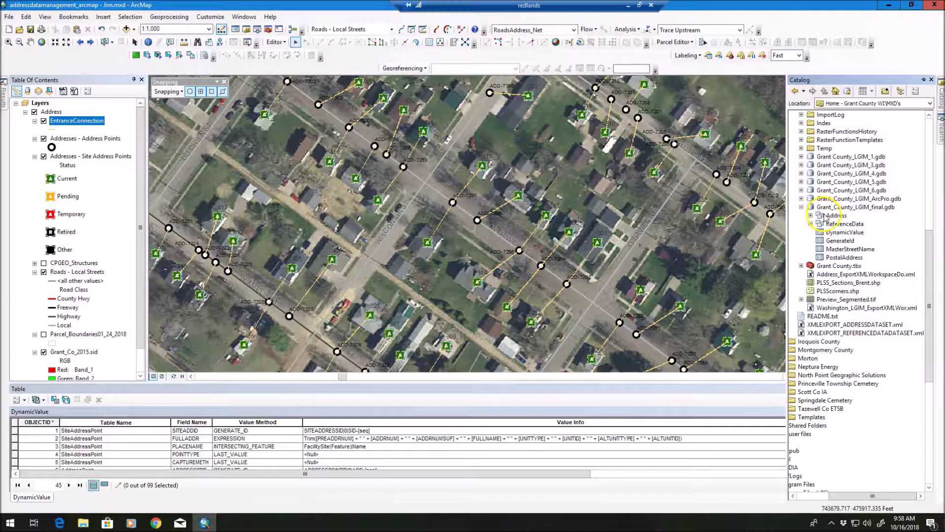
pyautogui.click(825, 217)
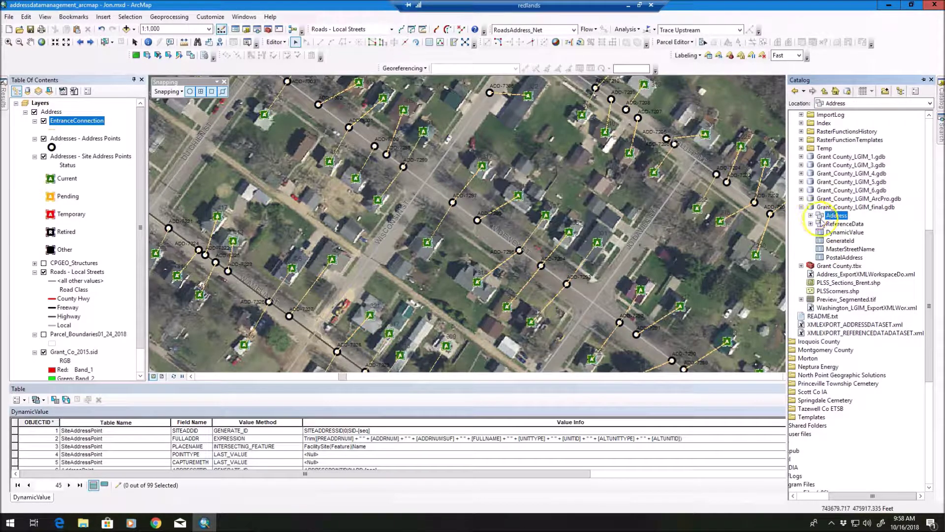
pyautogui.click(811, 216)
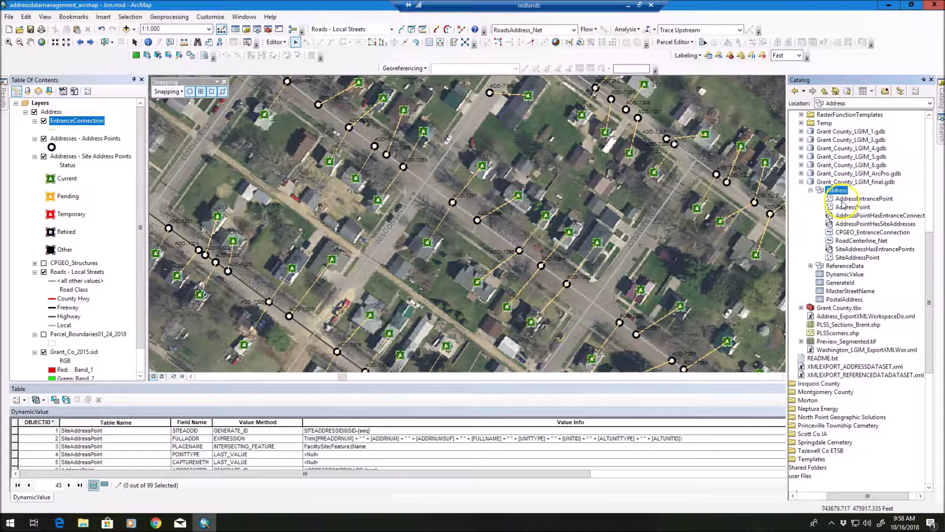
# Select AddressEntrancePoint, AddressPoint, SiteAddressPoint and their relationship classes, e.g. SiteAddressHasEntrancePoints.
pyautogui.click(840, 199)
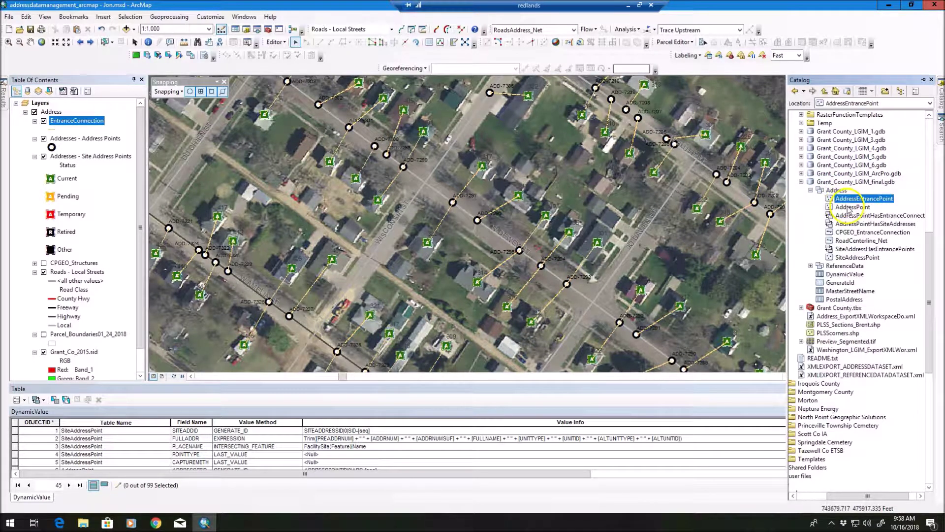
pyautogui.click(850, 208)
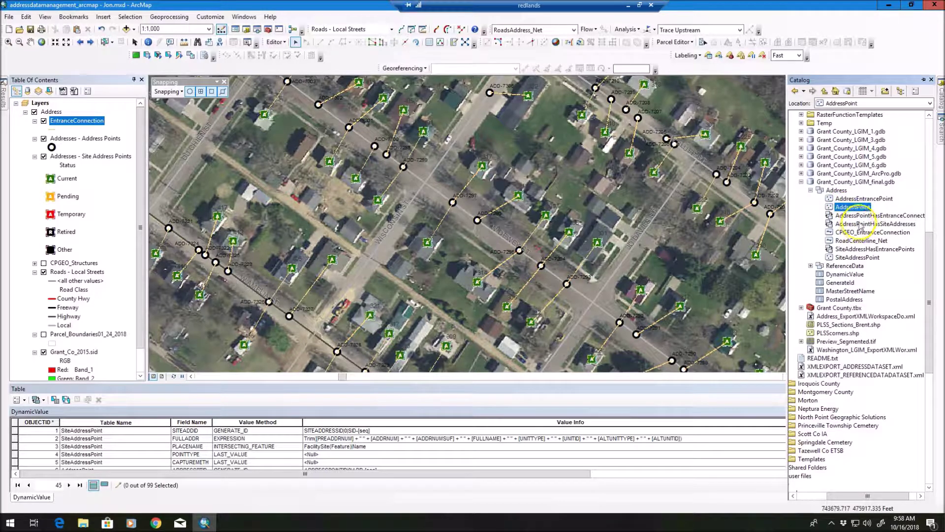
pyautogui.click(875, 224)
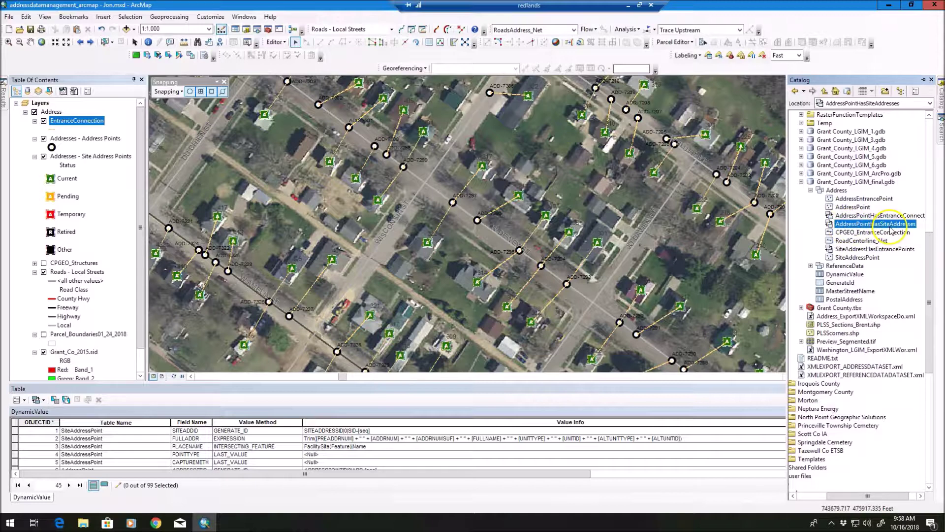
pyautogui.click(849, 216)
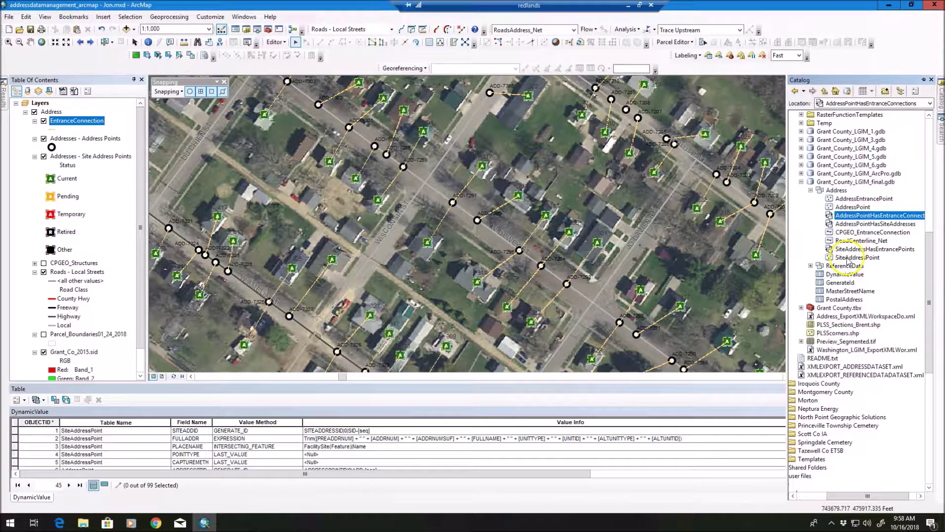
pyautogui.click(848, 257)
pyautogui.click(850, 249)
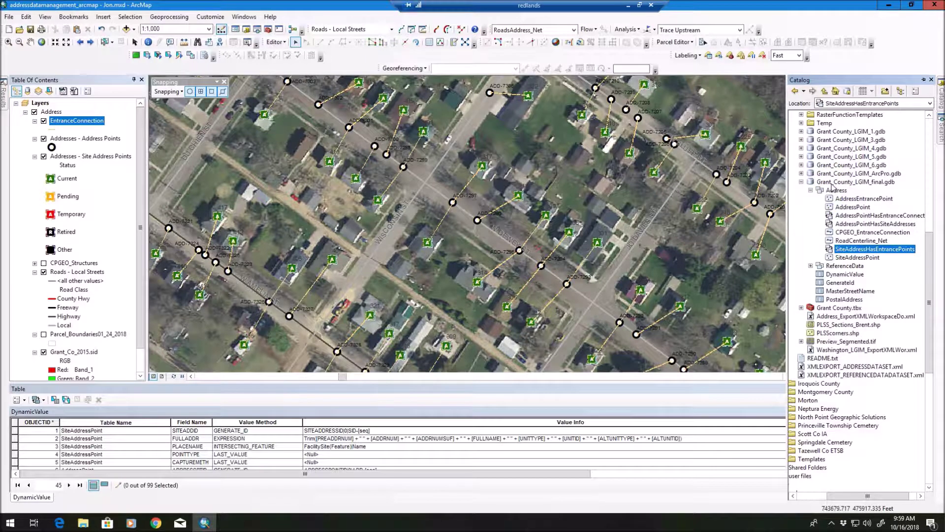
# Expand ReferenceData to show CPGEO_Structures and RoadCenterline, then bring up the Address Data Management web page.
pyautogui.click(836, 190)
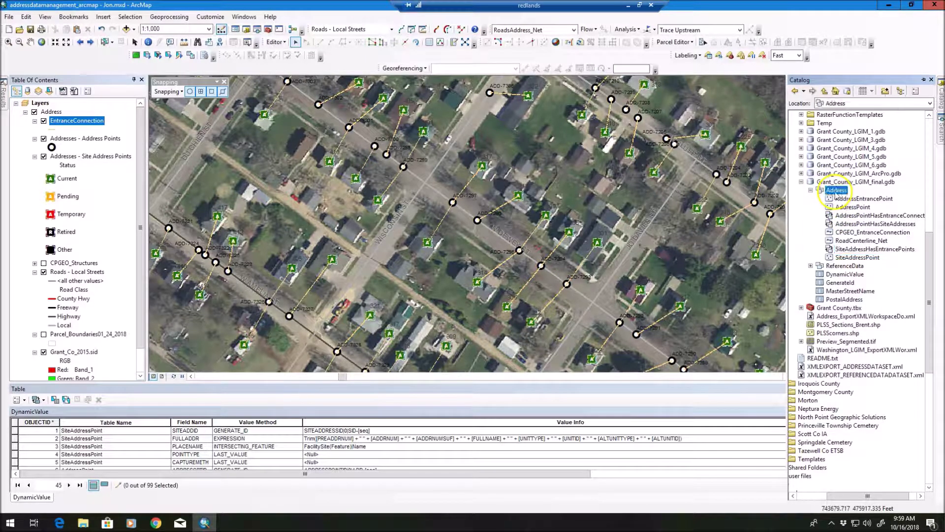
pyautogui.click(811, 265)
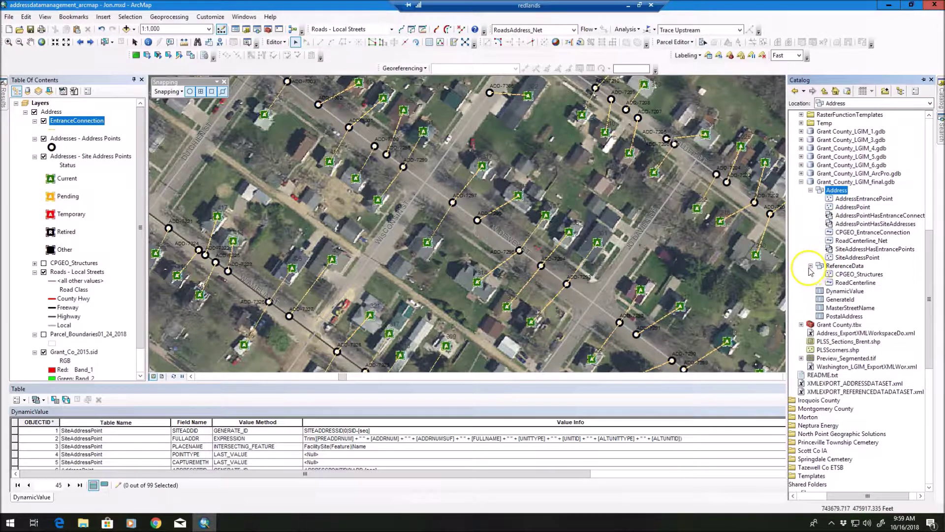
pyautogui.click(832, 266)
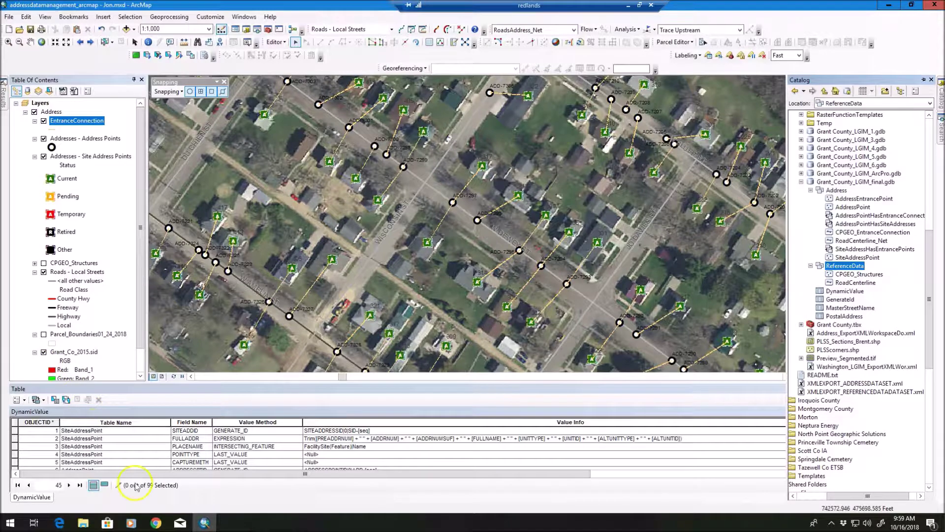
pyautogui.moveTo(157, 524)
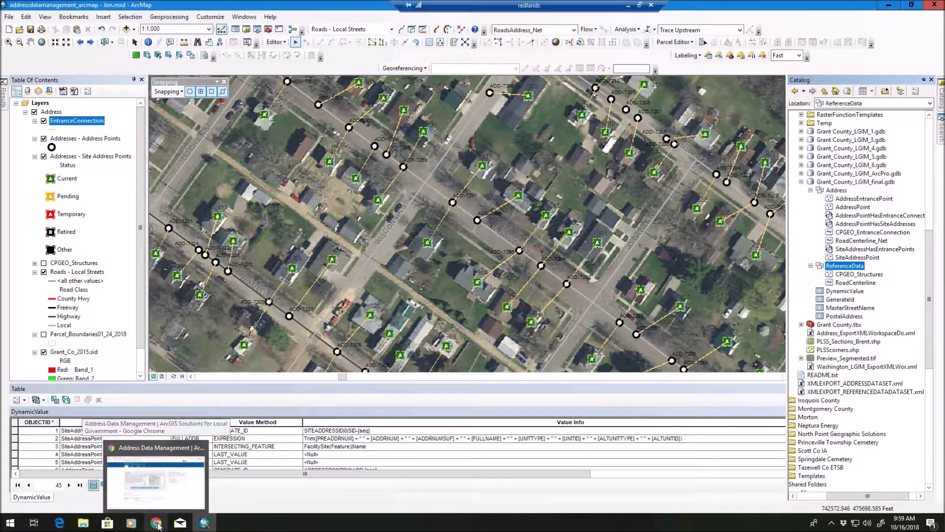
pyautogui.click(164, 488)
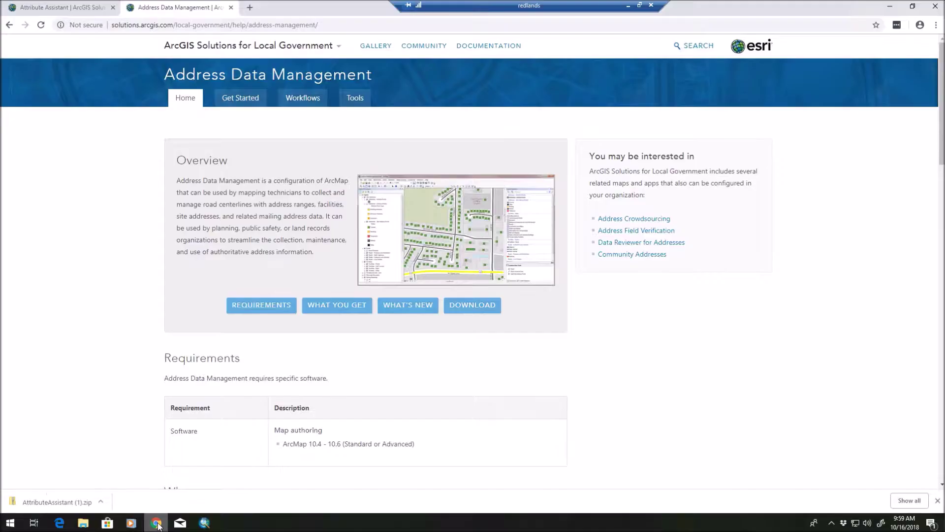
# Review the Attribute Assistant page, return to Address Data Management, and open AttributeAssistant (1).zip.
pyautogui.click(48, 8)
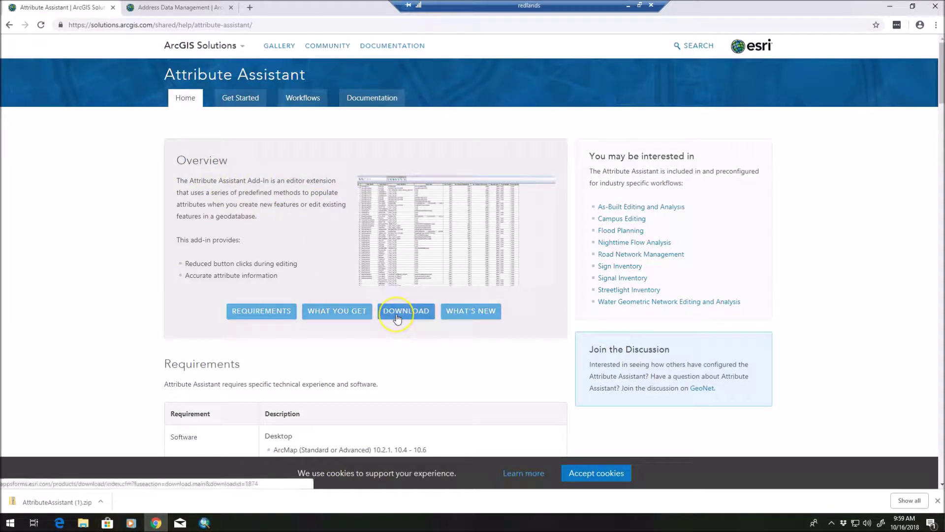
pyautogui.click(168, 8)
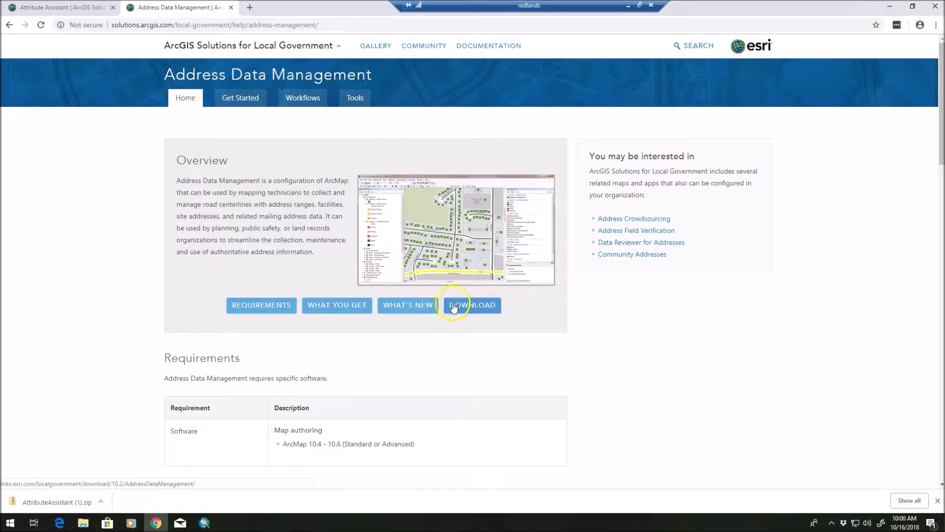
pyautogui.click(91, 502)
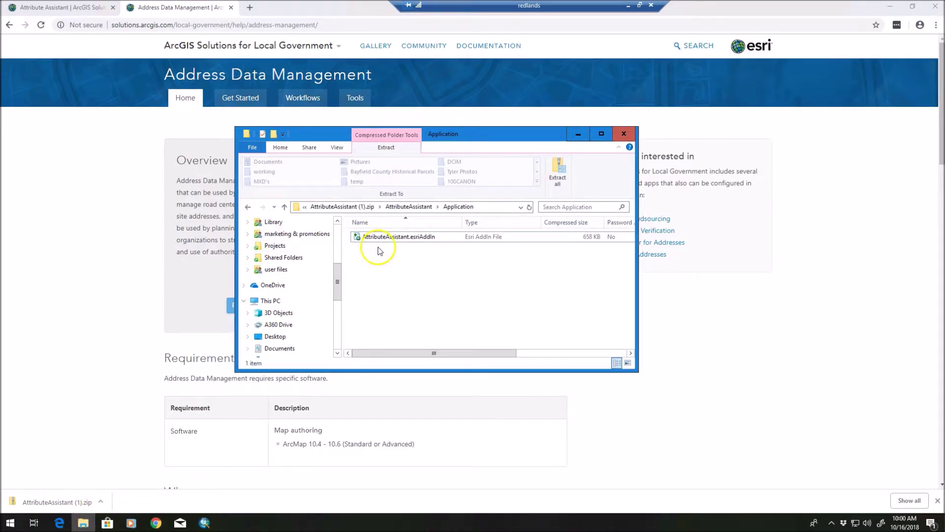
# Browse the zip's AttributeAssistant folders to Application, showing AttributeAssistant.esriAddIn, then minimize the window.
pyautogui.click(405, 211)
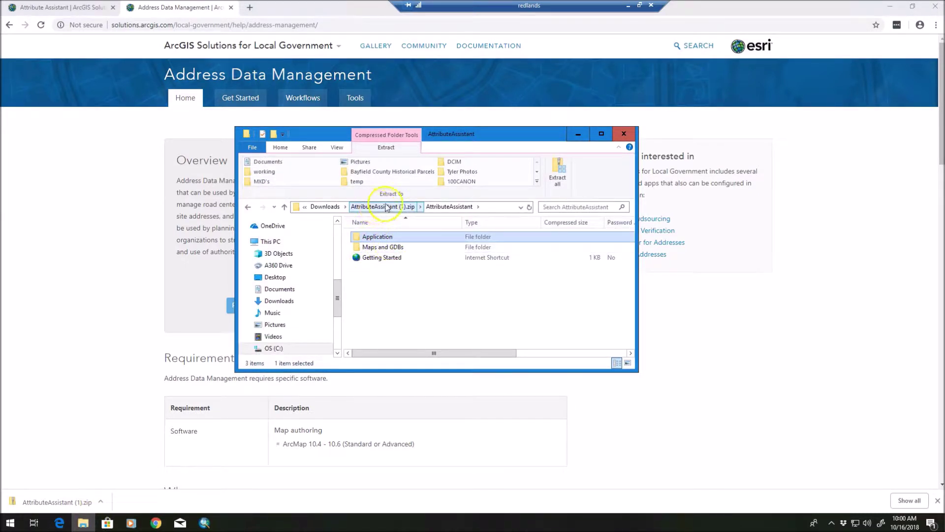
pyautogui.doubleClick(376, 238)
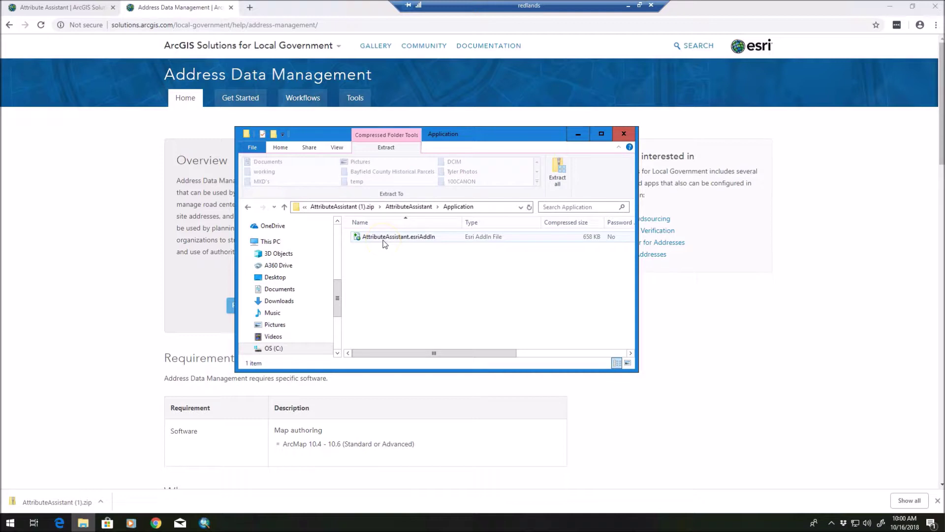
pyautogui.doubleClick(389, 242)
pyautogui.click(406, 214)
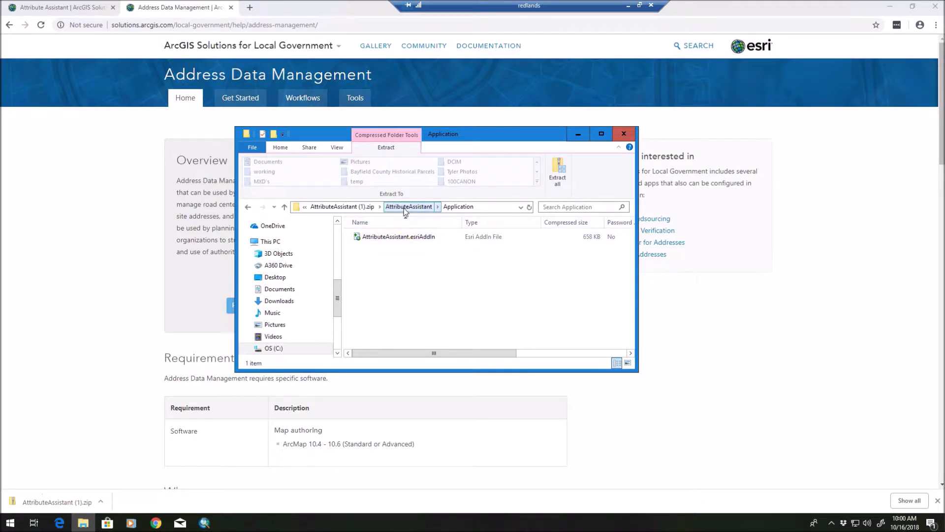
pyautogui.click(366, 209)
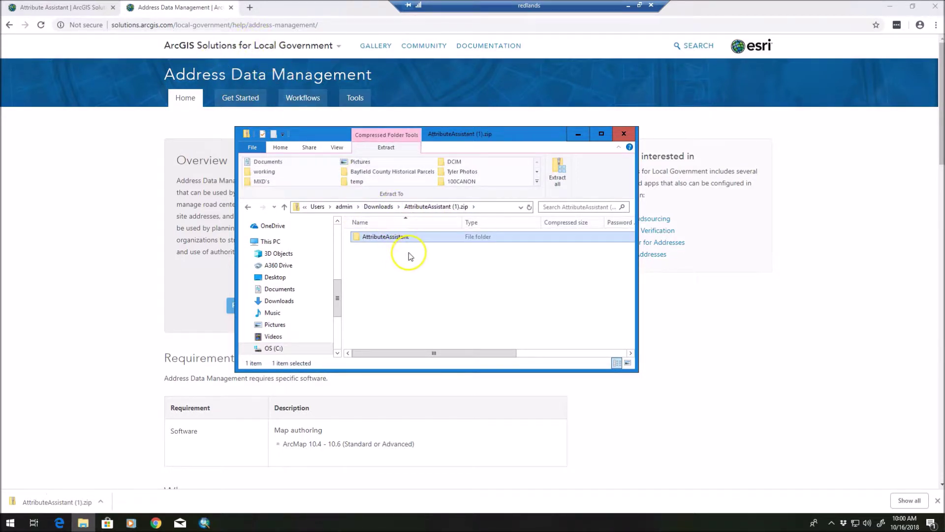
pyautogui.doubleClick(385, 240)
pyautogui.click(380, 249)
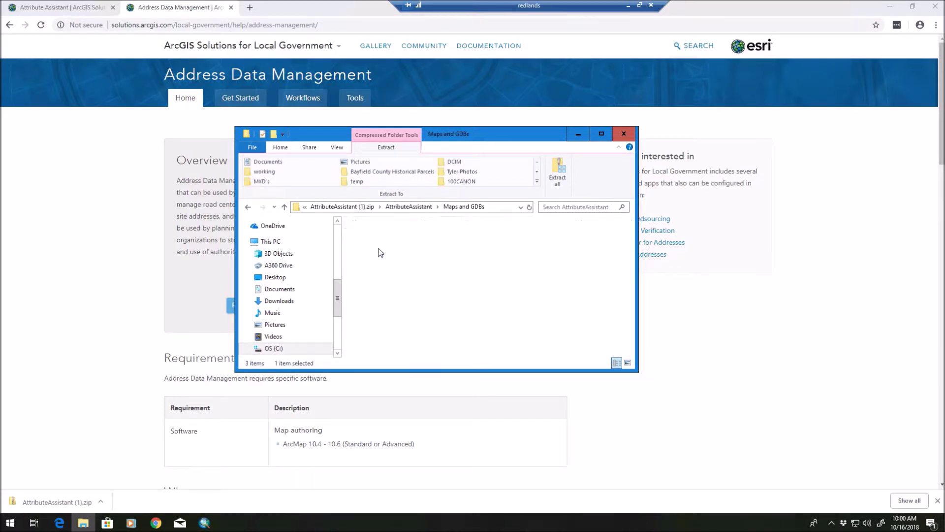
pyautogui.click(409, 207)
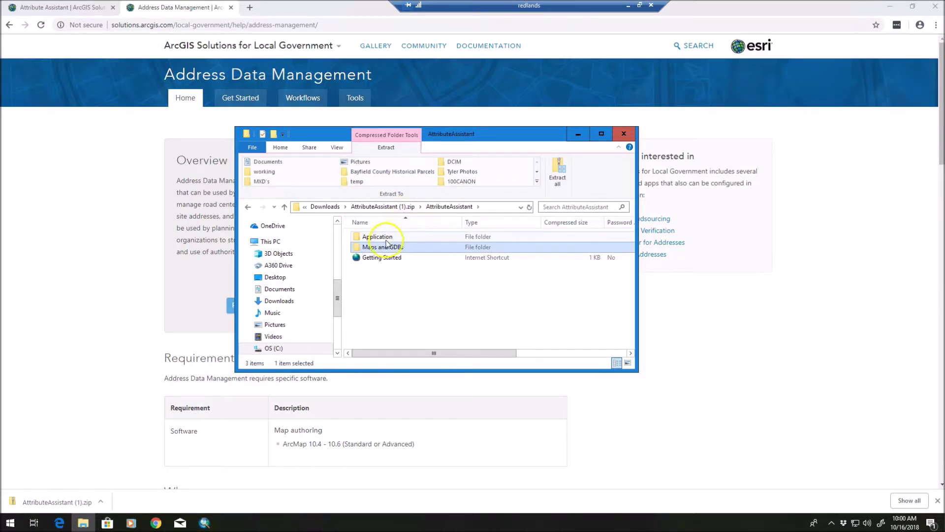
pyautogui.doubleClick(380, 238)
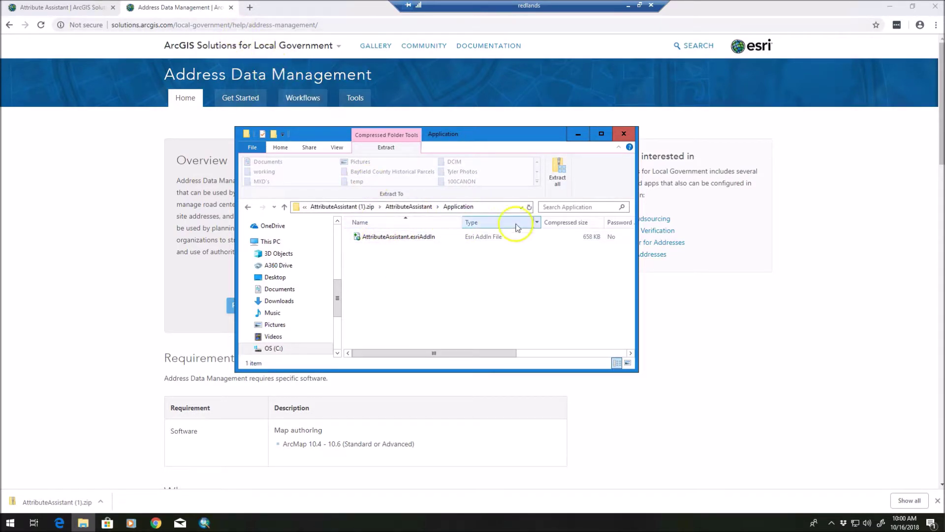
pyautogui.click(579, 135)
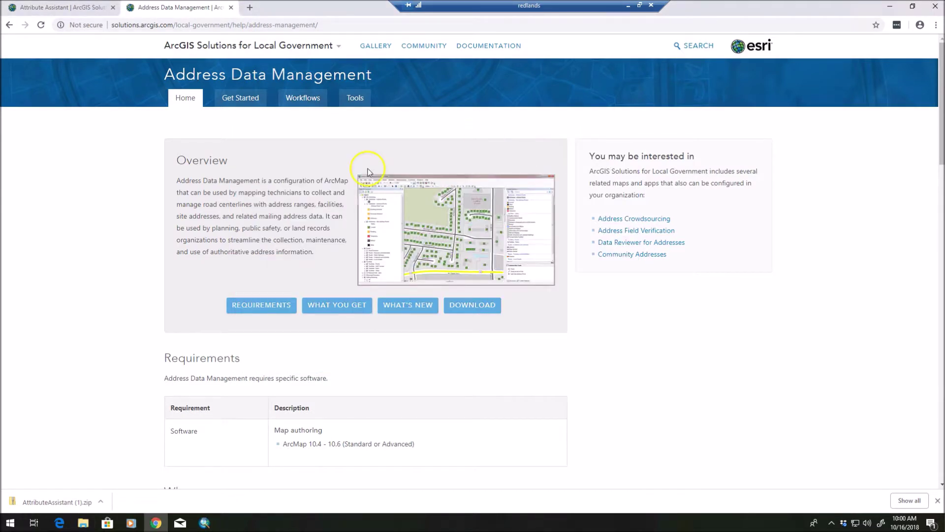
# Set the AttributeAssistant zip aside and return to the ArcMap address map.
pyautogui.click(19, 497)
pyautogui.click(205, 523)
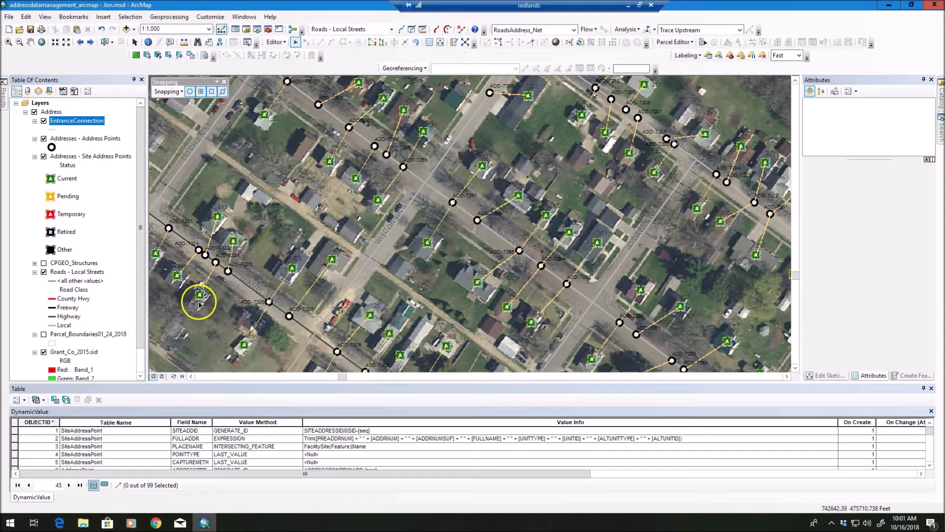
pyautogui.moveTo(201, 295)
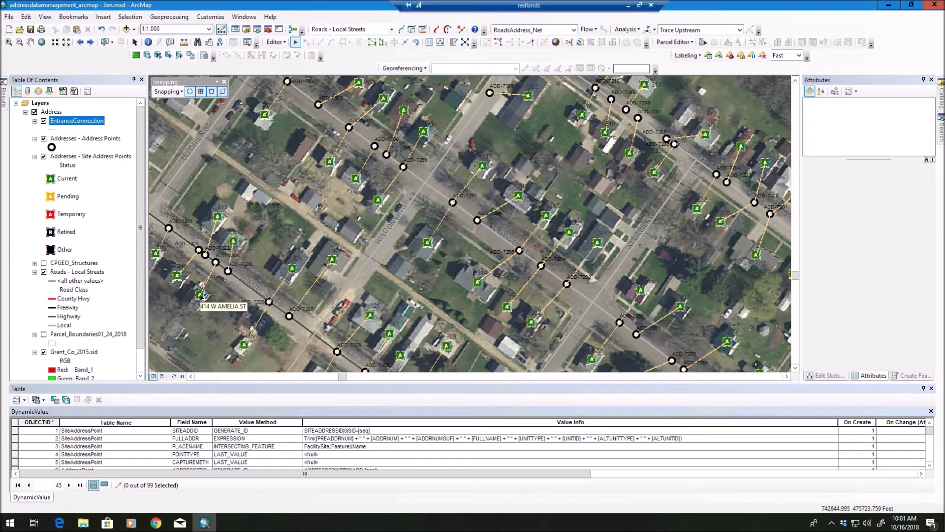